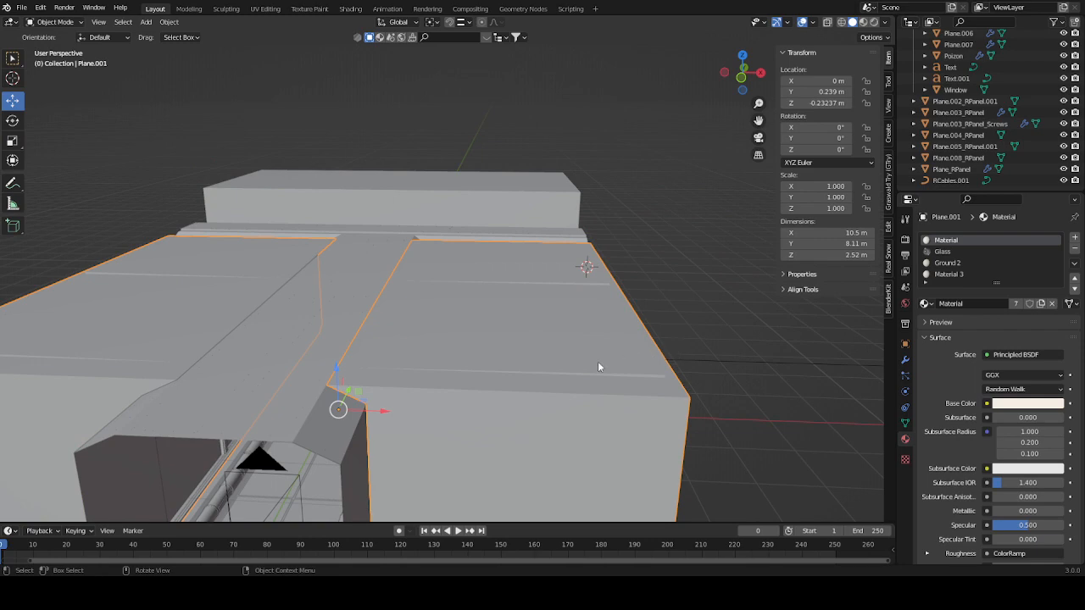
Examine the side room's interior, including its wall panels, chairs and desks.
middle_click_drag(598, 362, 520, 303)
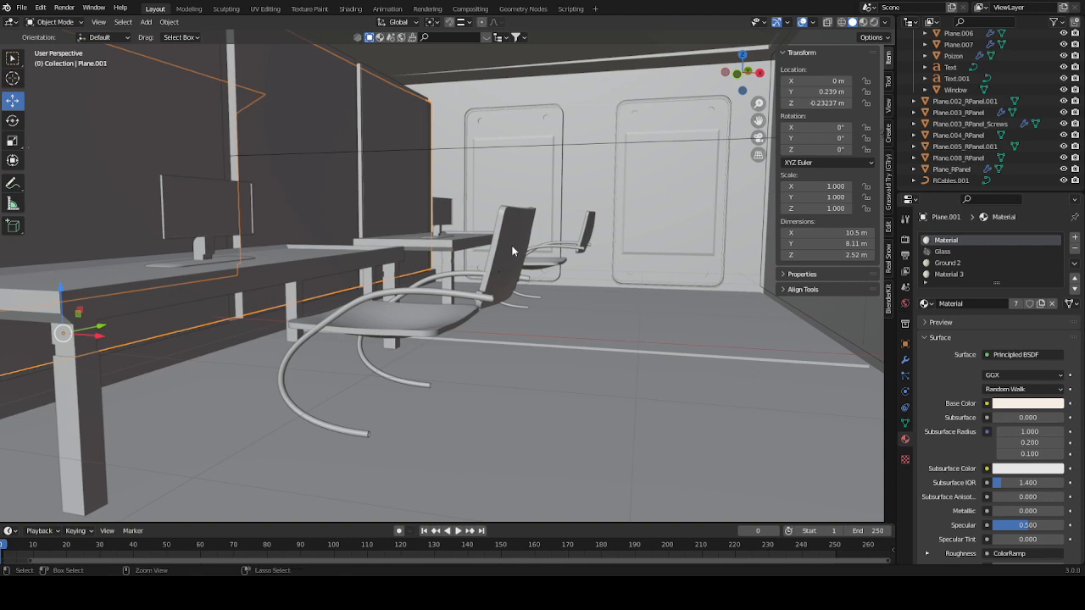
scroll(511, 245, "down", 5)
key("Tab")
middle_click_drag(485, 335, 678, 110)
scroll(678, 111, "down", 5)
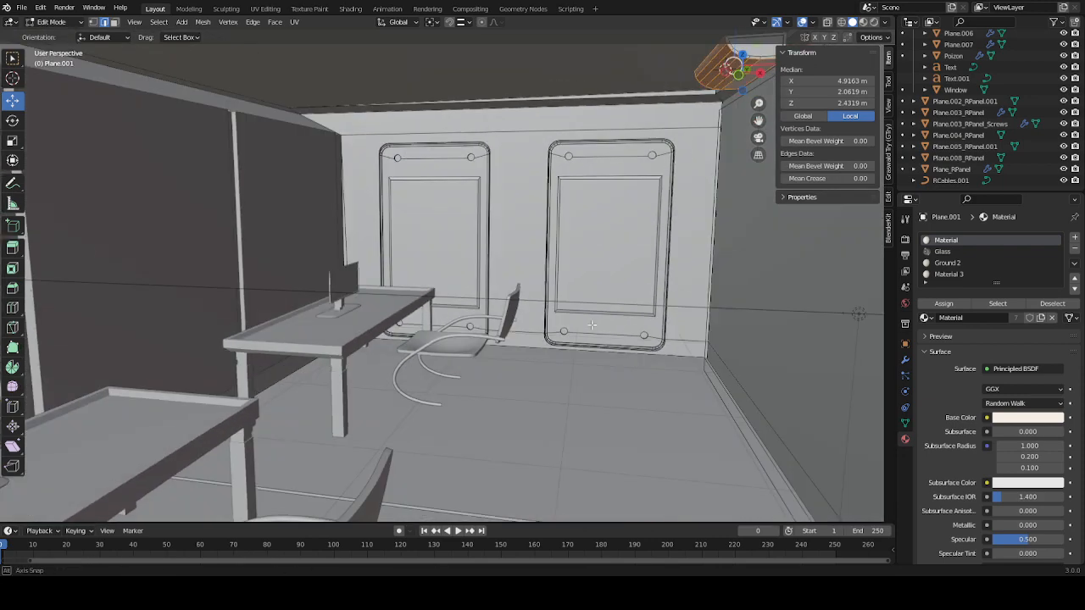
key("Tab")
left_click(479, 370)
scroll(479, 370, "up", 3)
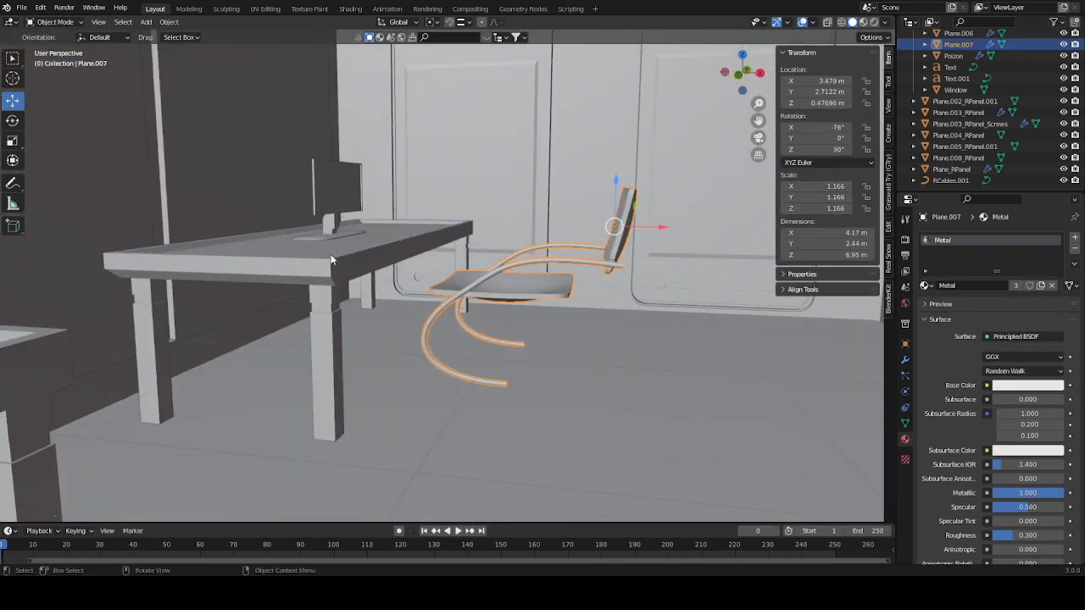
left_click(333, 259)
middle_click_drag(333, 259, 352, 279)
scroll(352, 279, "down", 3)
scroll(379, 264, "down", 3)
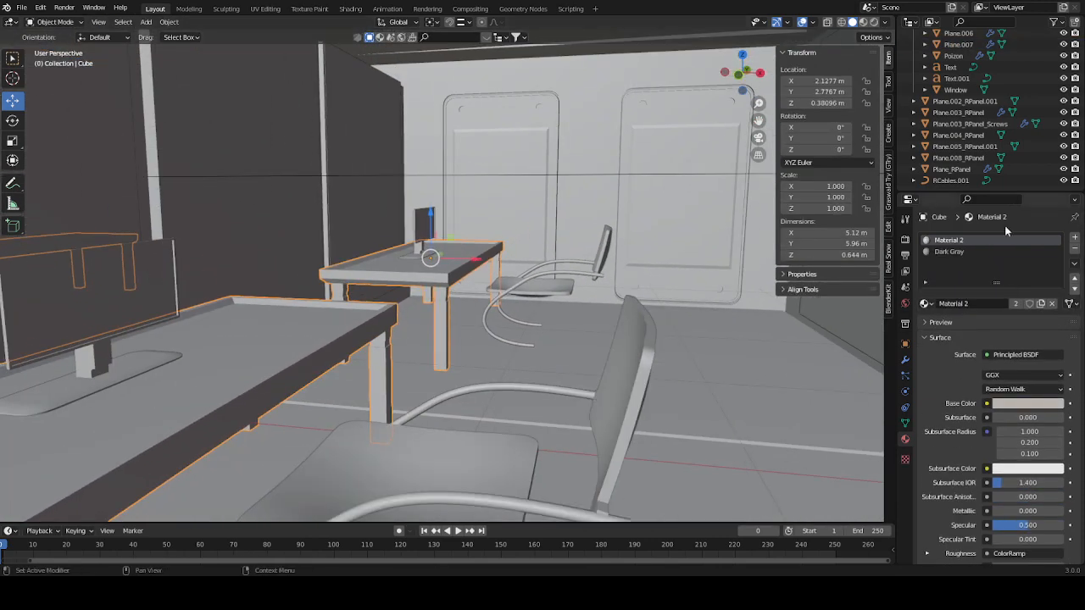
Inspect the shader node setup of the desks' Material 2.
left_click(350, 9)
scroll(370, 403, "down", 3)
middle_click_drag(300, 451, 360, 375)
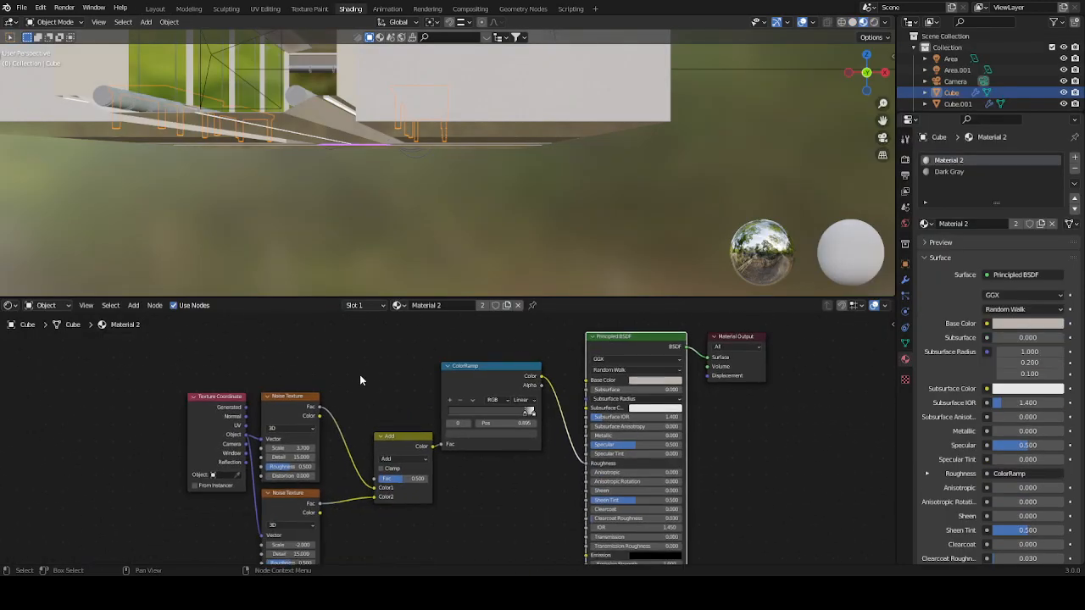
middle_click_drag(383, 109, 382, 240)
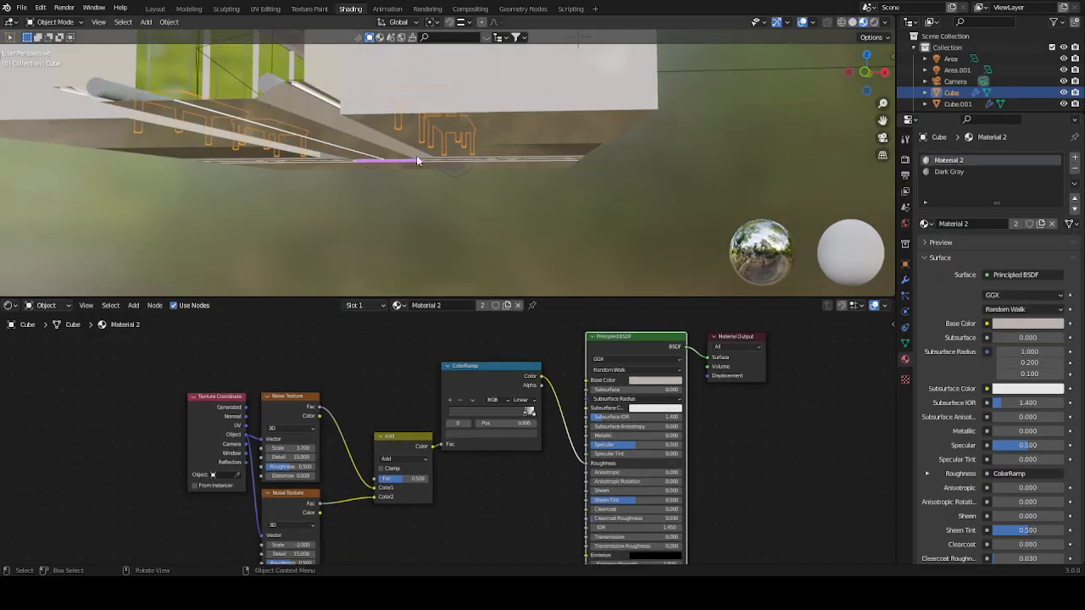
left_click(658, 213)
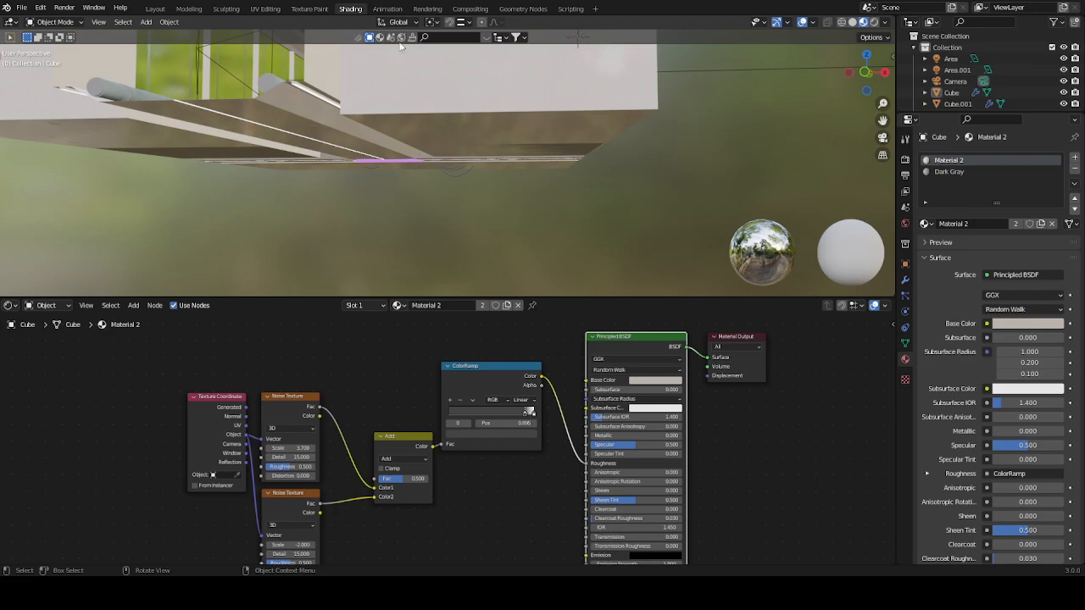
Preview the corridor through the camera in Rendered shading, select the floor panel, and return to Solid shading.
left_click(155, 9)
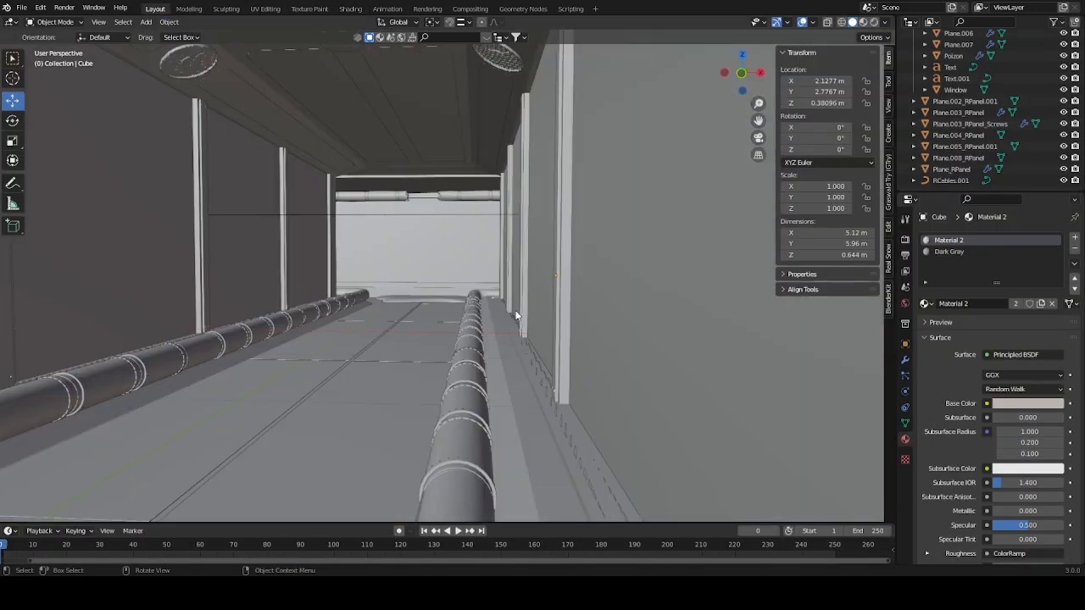
key("KP_0")
key("z")
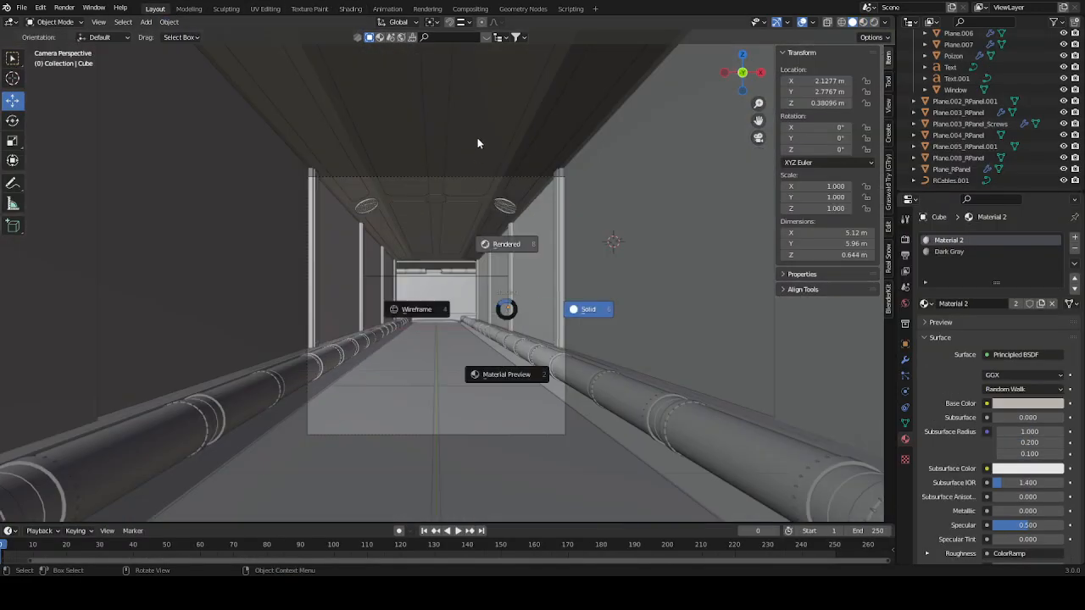
left_click(474, 153)
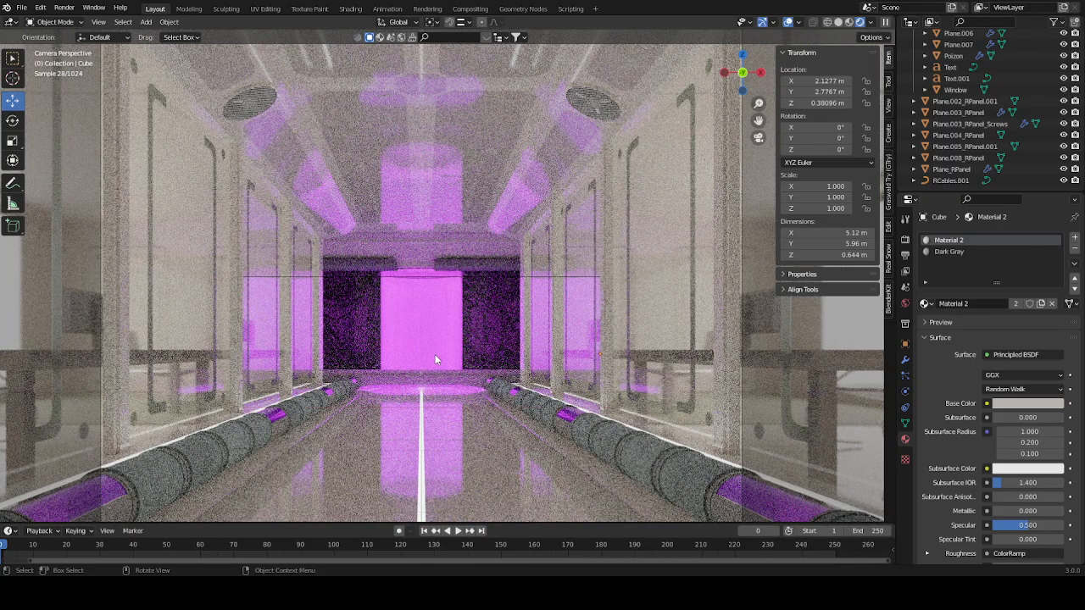
left_click(425, 370)
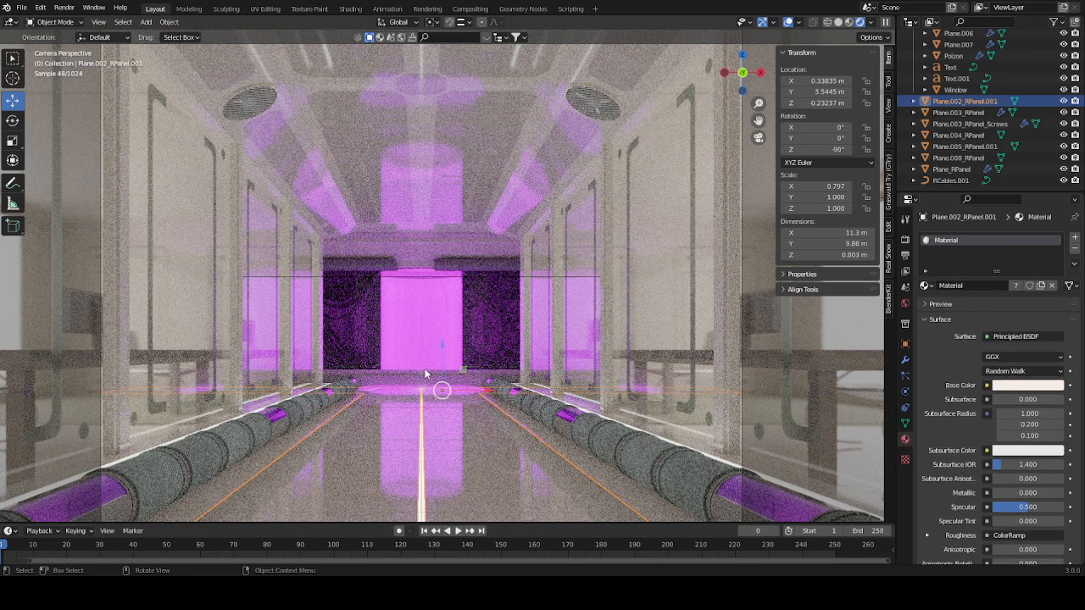
key("z")
left_click(501, 368)
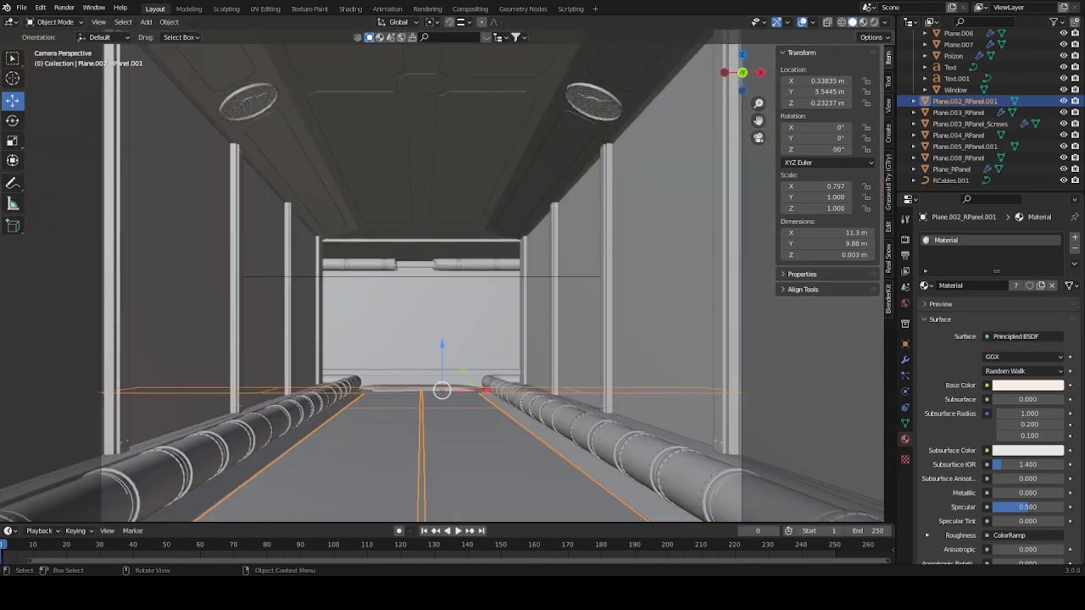
Inspect the floor panel's material nodes, selecting the noise textures, Add mix and ColorRamp that drive its roughness.
left_click(350, 9)
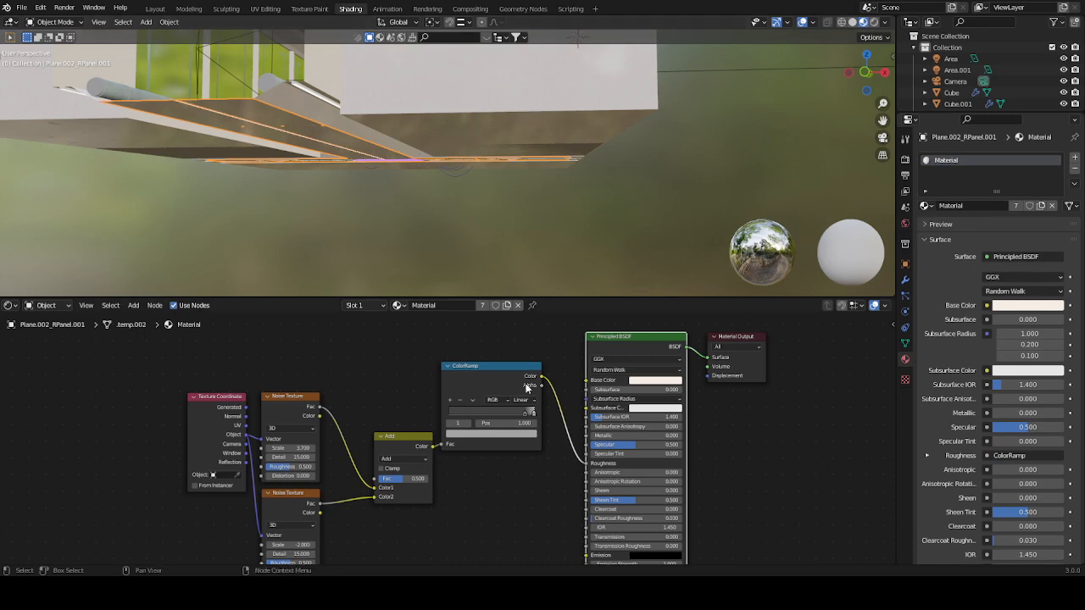
scroll(498, 422, "up", 2)
scroll(537, 431, "down", 3)
middle_click_drag(528, 432, 397, 394)
left_click_drag(193, 352, 547, 563)
middle_click_drag(437, 290, 497, 153)
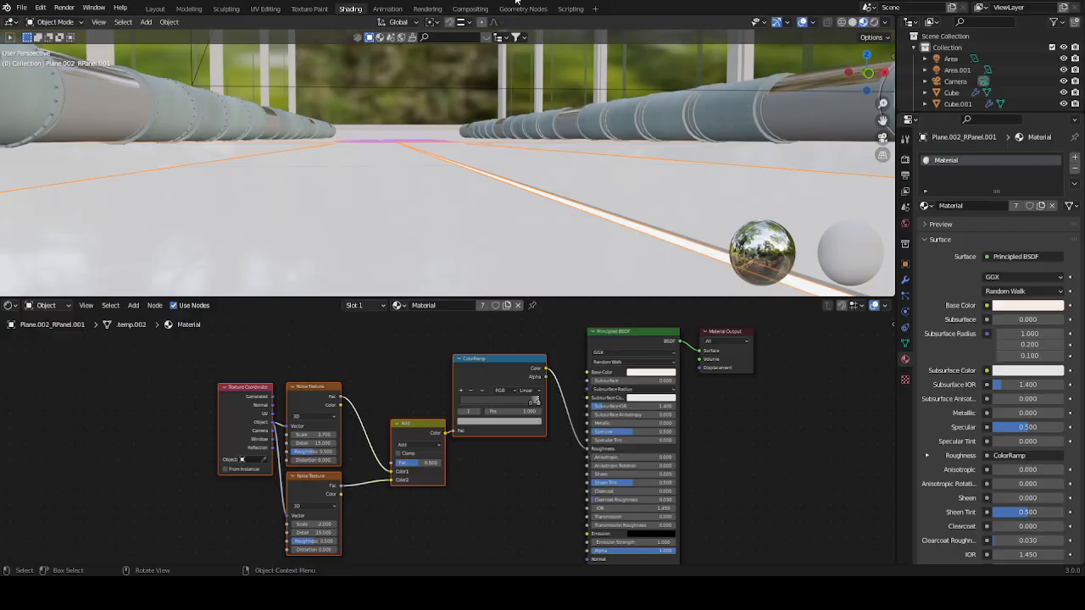
Preview the floor material's reflections through the camera in Rendered shading alongside its shader nodes.
scroll(558, 169, "down", 6)
key("KP_0")
key("z")
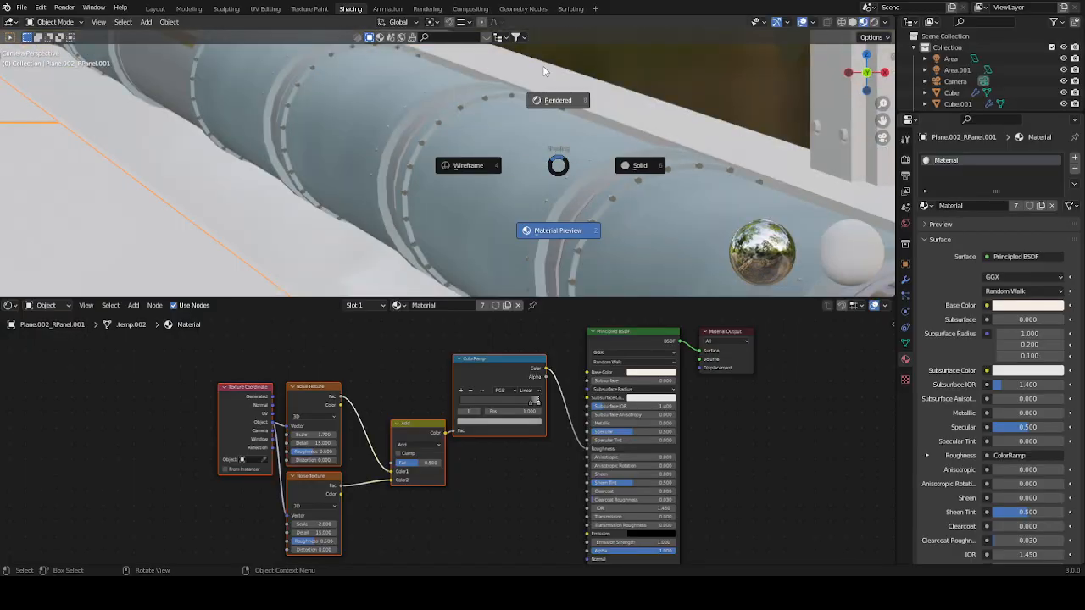
left_click(546, 72)
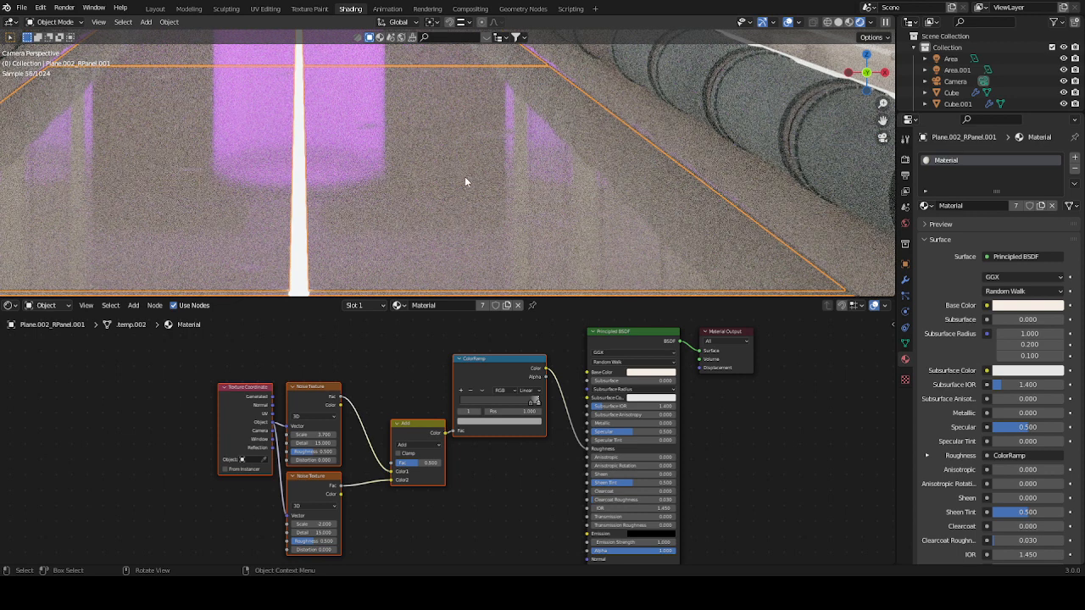
left_click_drag(181, 357, 543, 521)
scroll(585, 164, "down", 8)
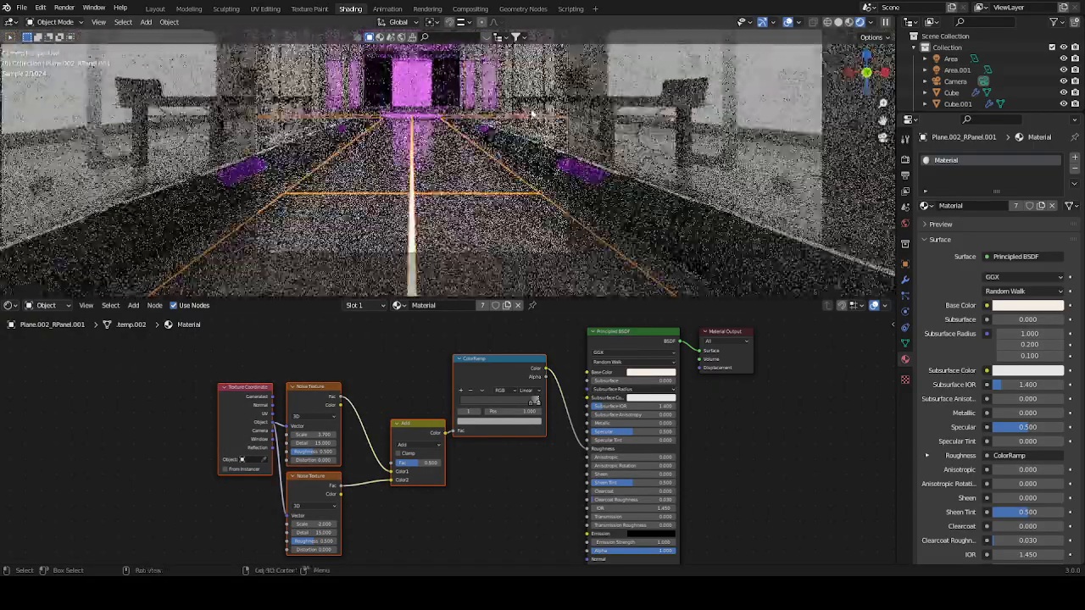
middle_click_drag(538, 121, 566, 197, "shift")
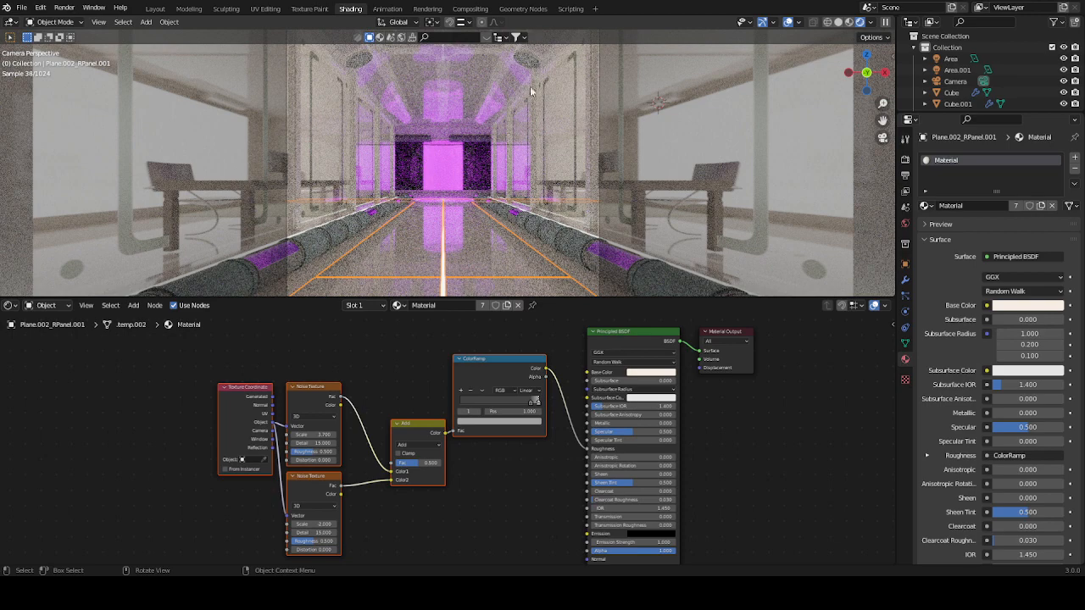
Review the compositing node tree, examining the Fog Glow Glare node and the Color Correction contrast settings.
left_click(473, 10)
key("Home")
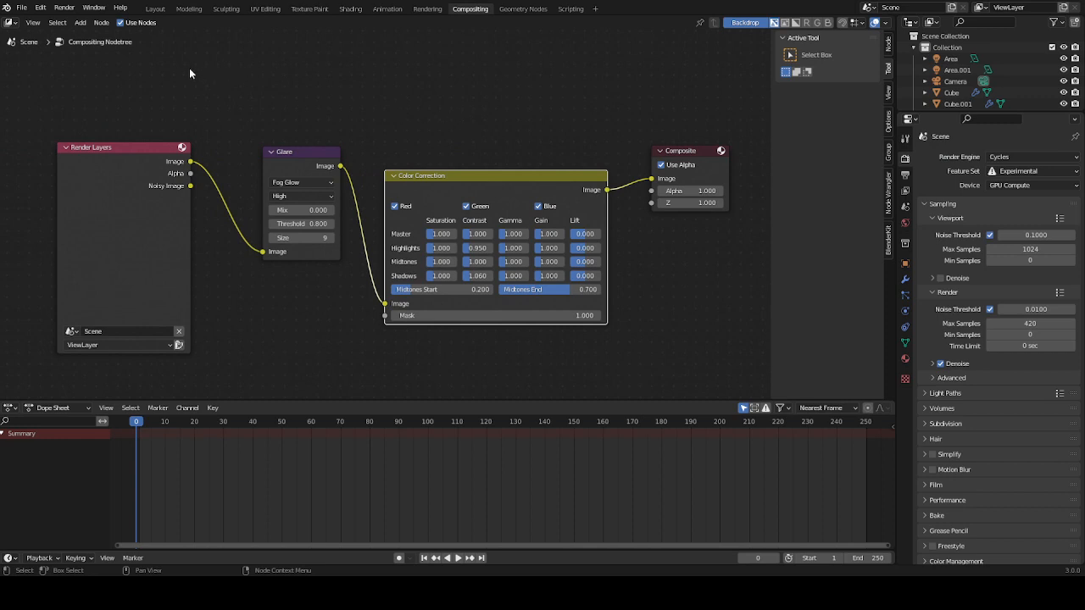
left_click_drag(187, 69, 578, 363)
left_click(466, 91)
scroll(474, 110, "up", 3)
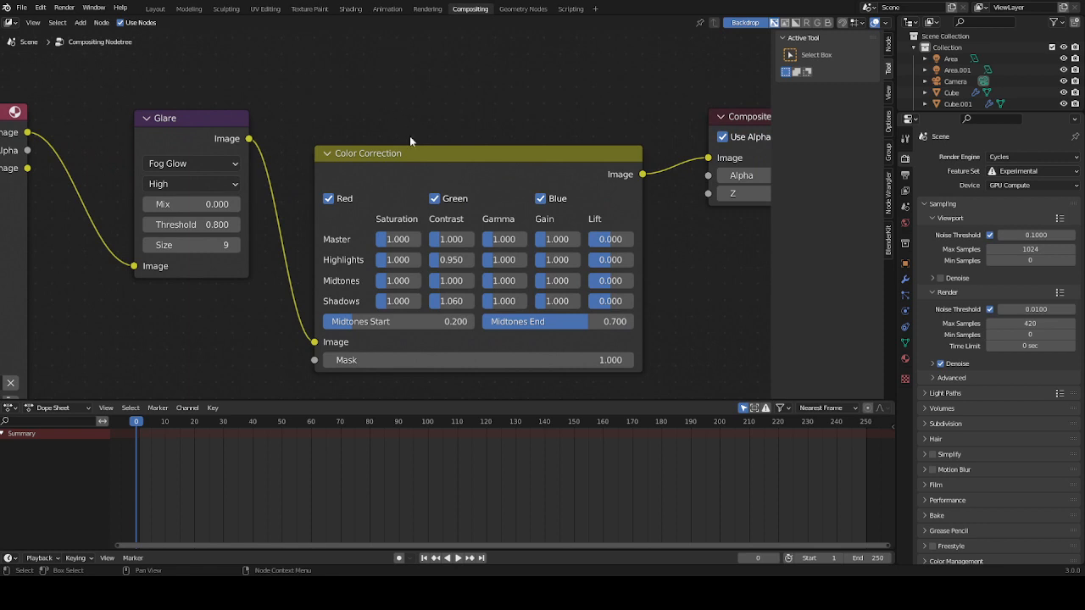
scroll(409, 141, "down", 1)
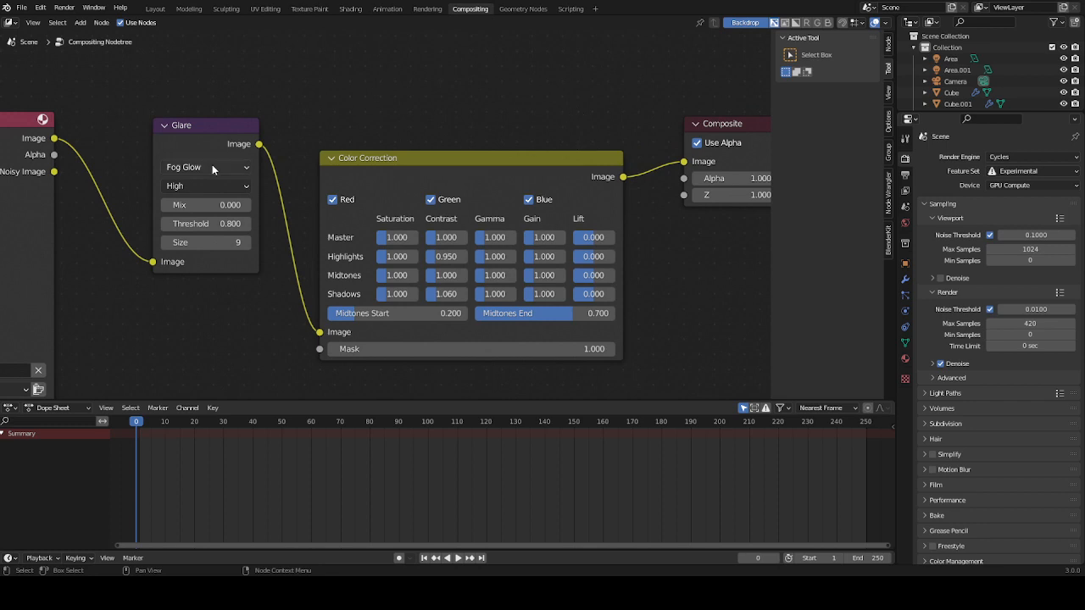
scroll(207, 113, "down", 1)
middle_click_drag(451, 113, 511, 77)
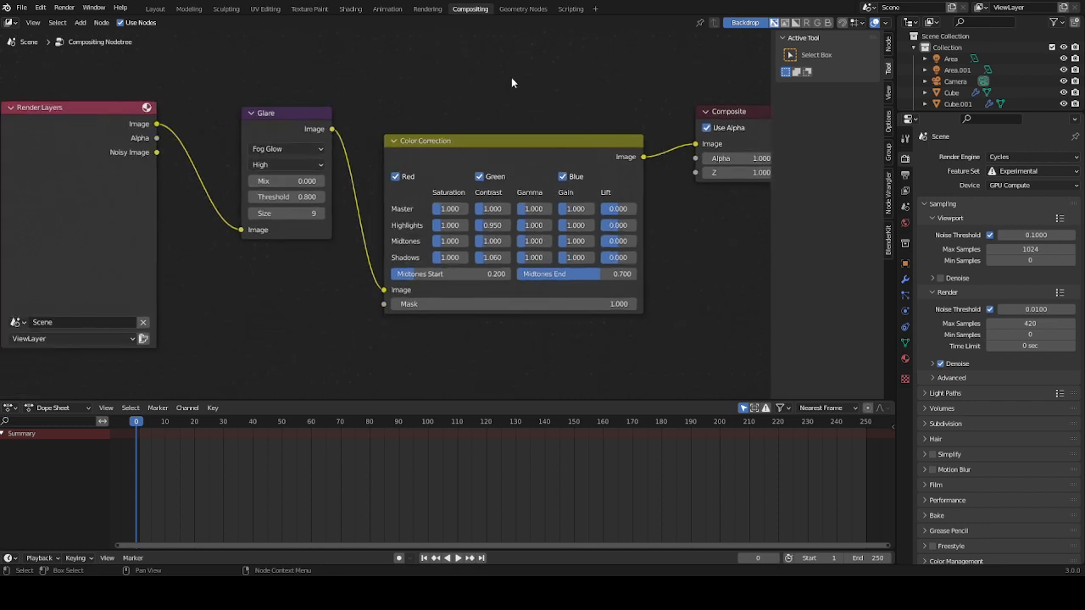
scroll(496, 137, "up", 2)
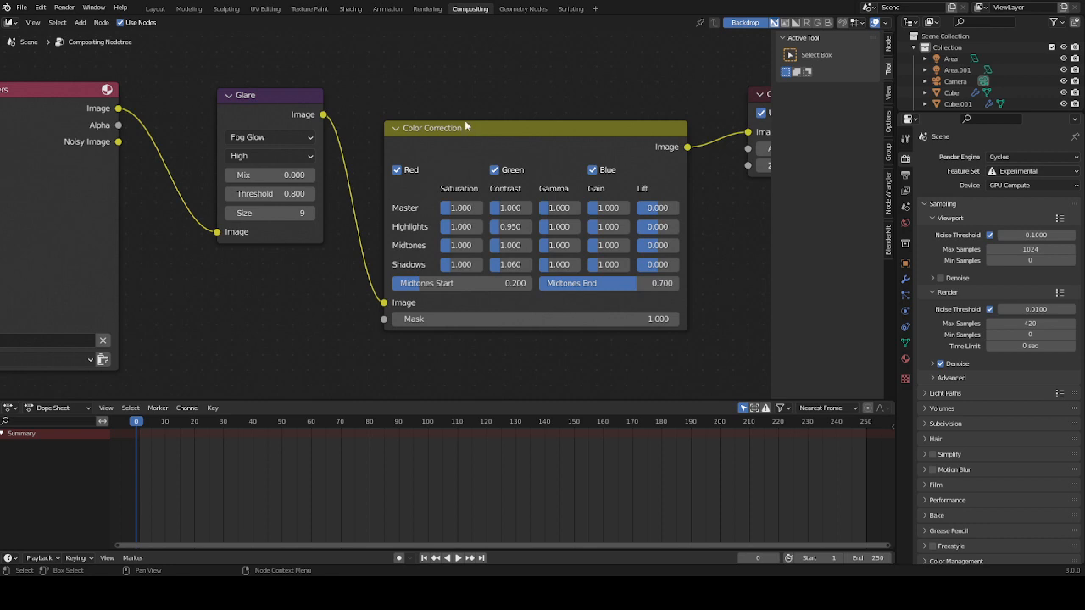
middle_click_drag(380, 90, 465, 100)
left_click_drag(378, 114, 360, 122)
middle_click_drag(413, 103, 429, 114)
scroll(436, 126, "up", 1)
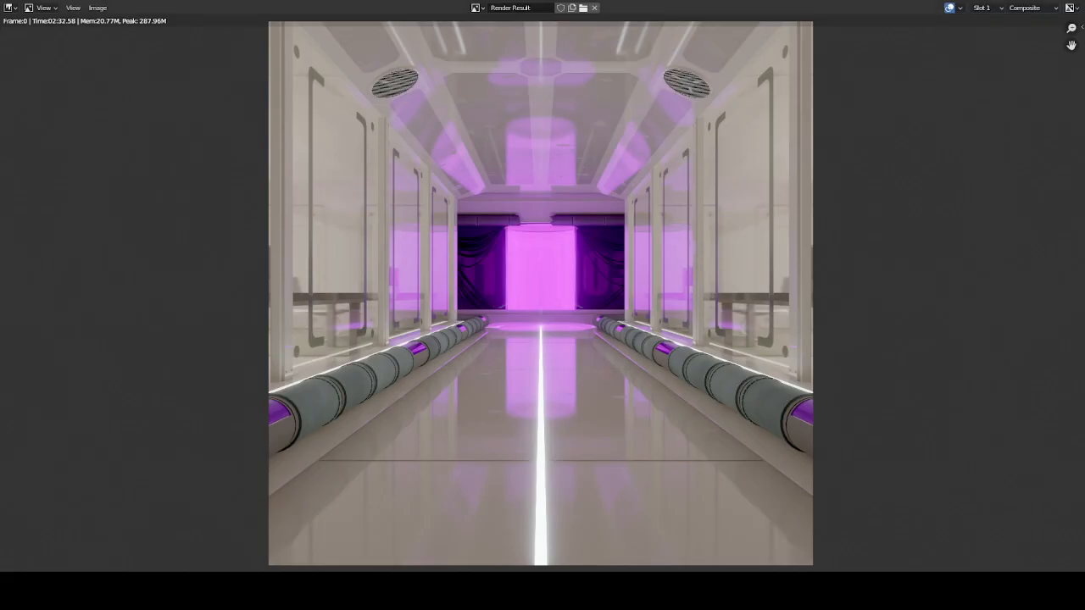
Examine the corridor render's floor reflections, pipes and glowing strip up close, and return to the 3D scene.
scroll(541, 293, "down", 2)
middle_click_drag(655, 324, 739, 303)
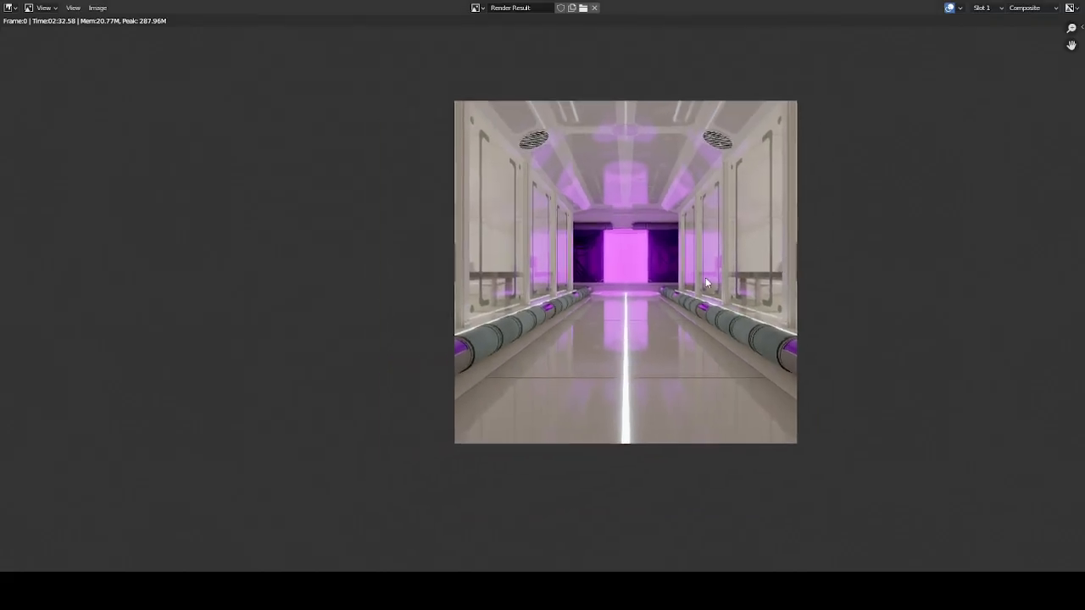
scroll(739, 303, "up", 2)
middle_click_drag(716, 432, 701, 394)
scroll(705, 407, "up", 1)
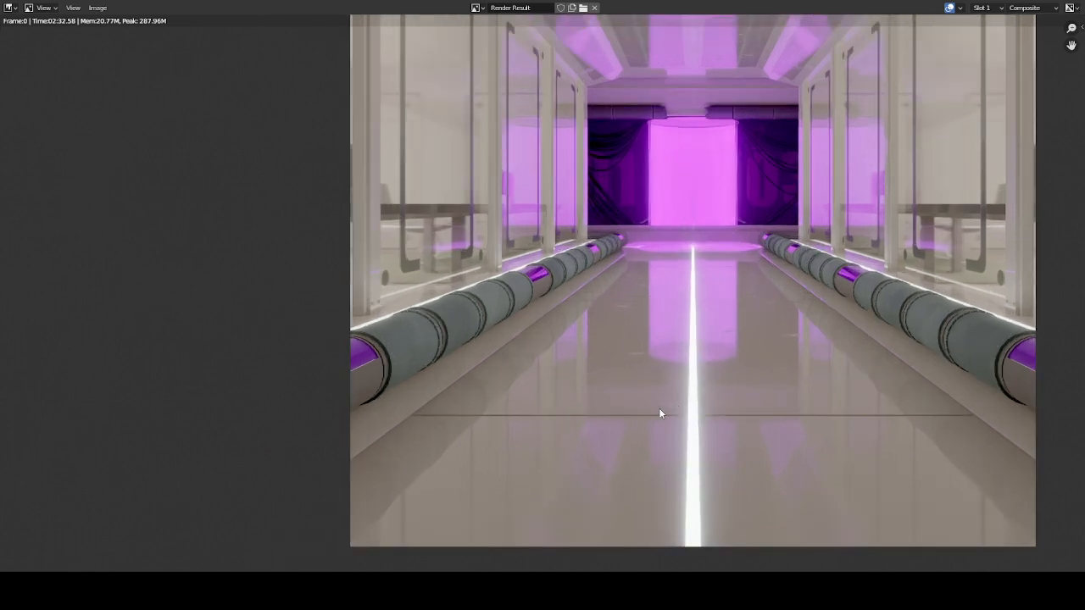
scroll(703, 371, "down", 2)
middle_click_drag(722, 342, 662, 380)
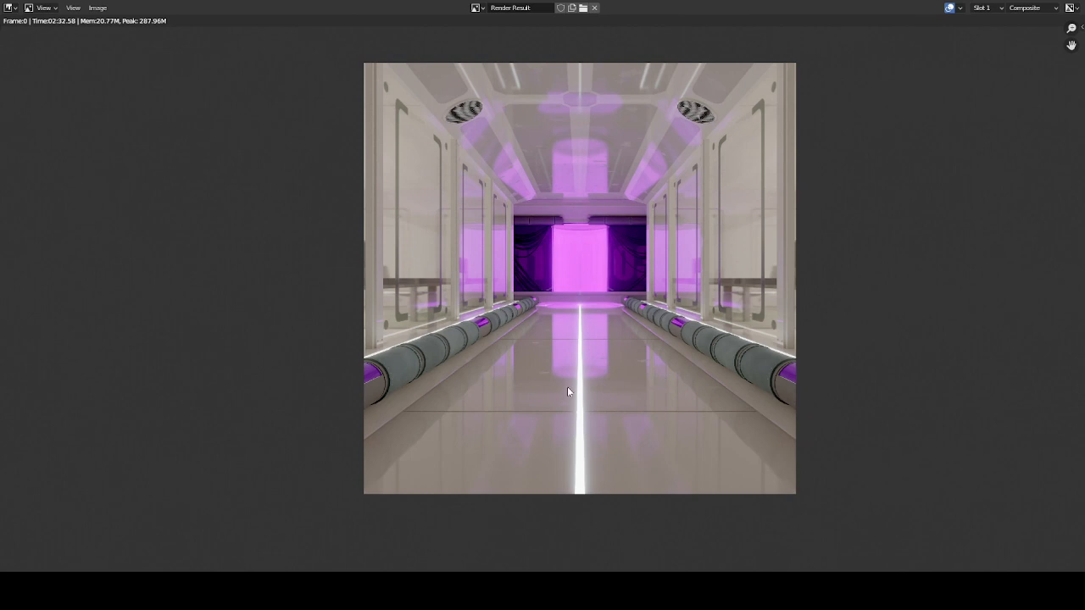
scroll(568, 386, "up", 2)
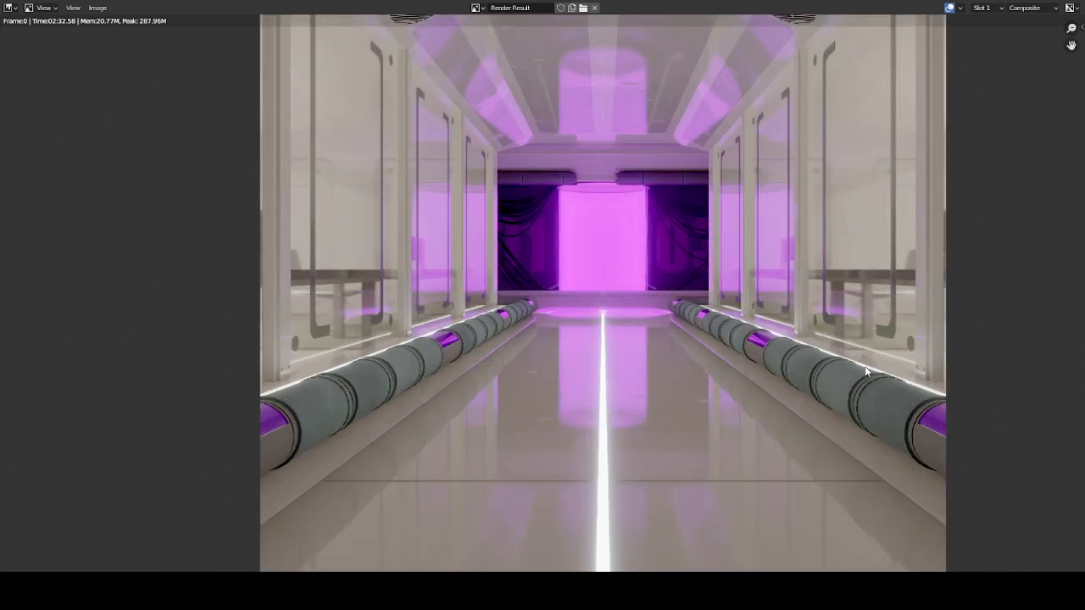
scroll(788, 377, "up", 1)
middle_click_drag(688, 386, 705, 326)
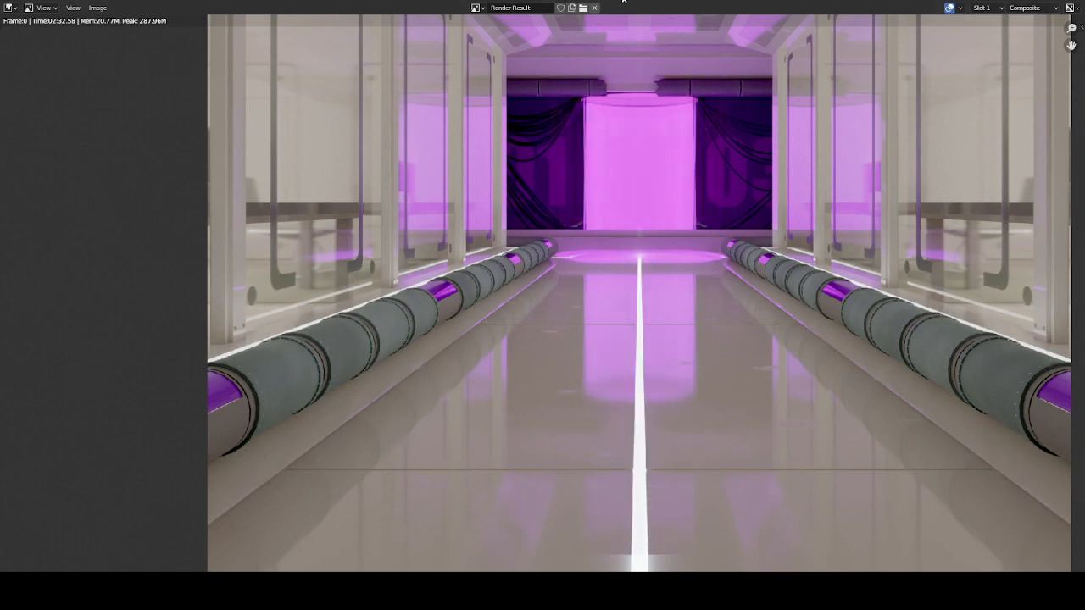
scroll(696, 278, "down", 4)
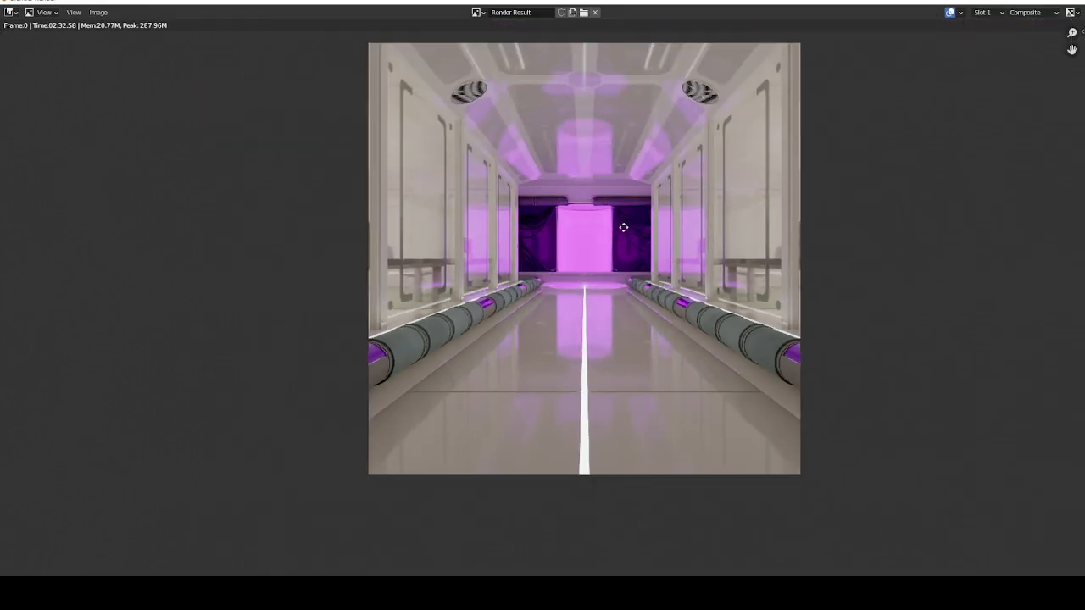
key("Home")
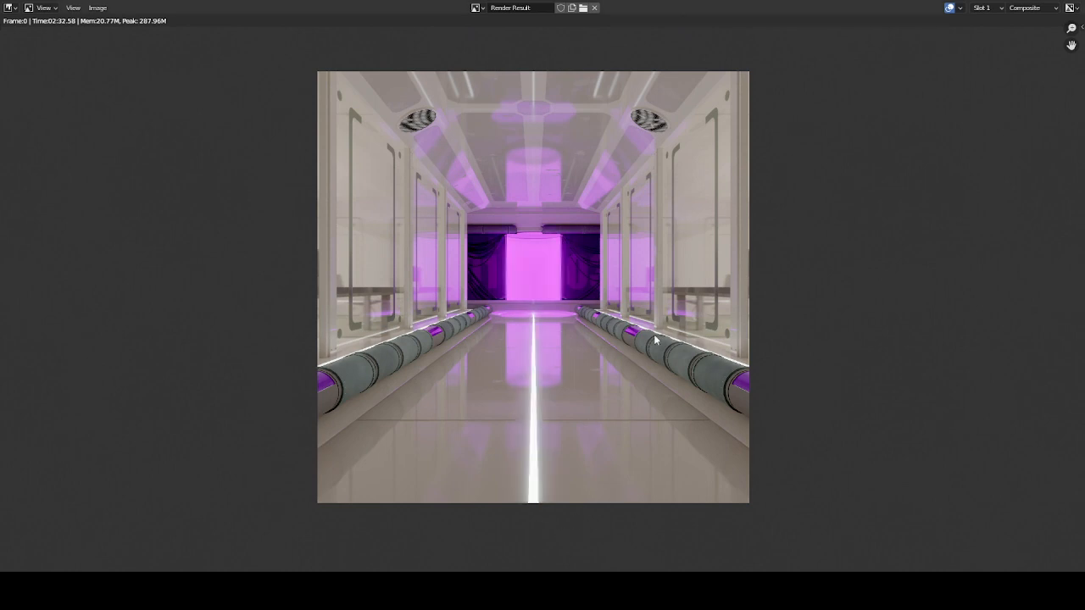
middle_click_drag(557, 398, 605, 262)
scroll(606, 262, "up", 2)
middle_click_drag(629, 143, 590, 232)
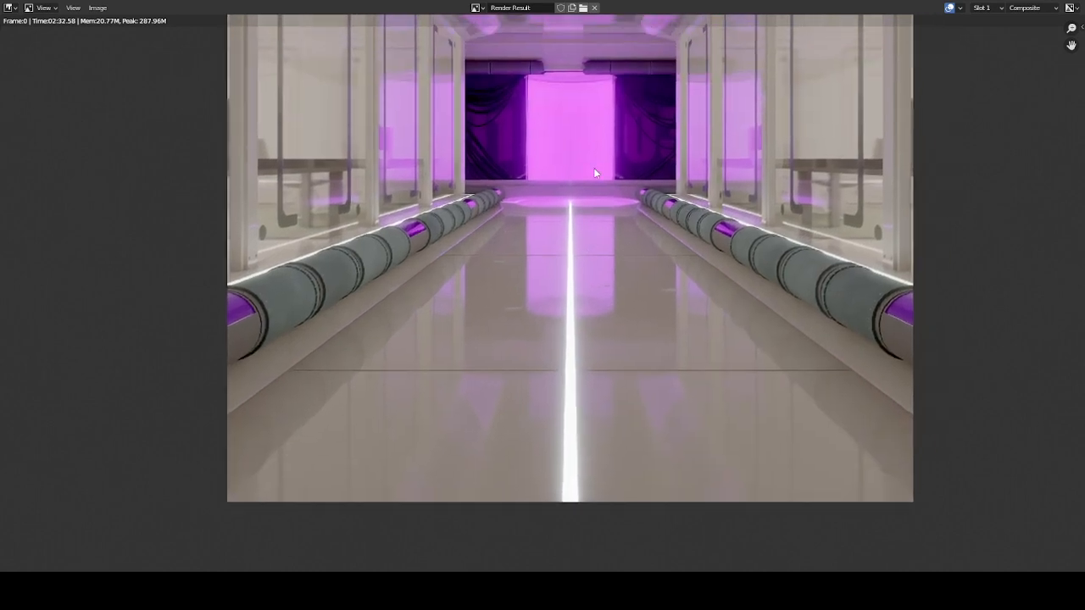
middle_click_drag(597, 134, 586, 209)
scroll(876, 157, "down", 4)
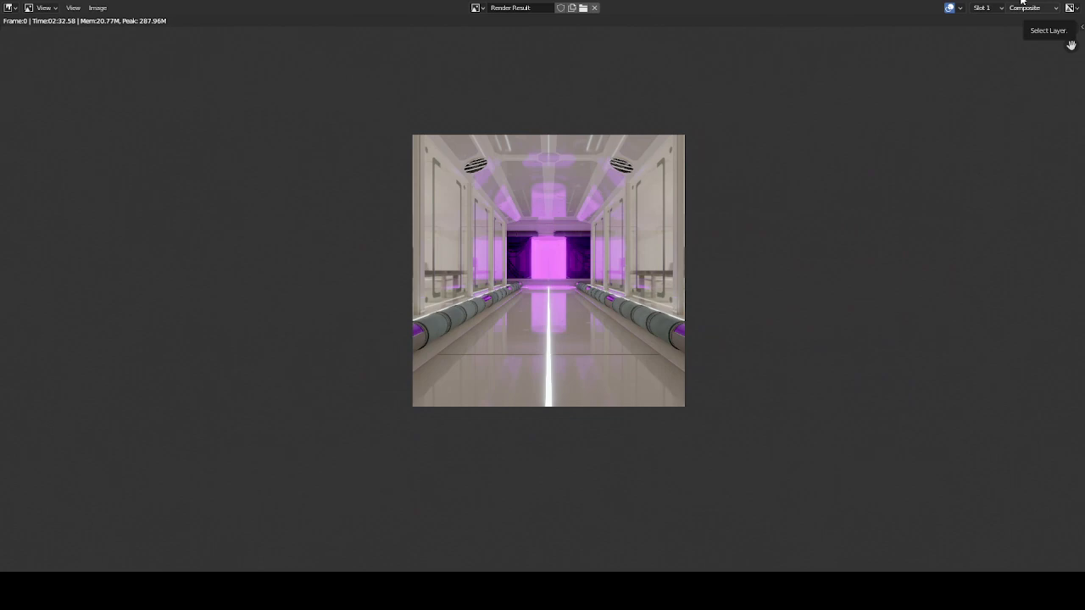
key("Escape")
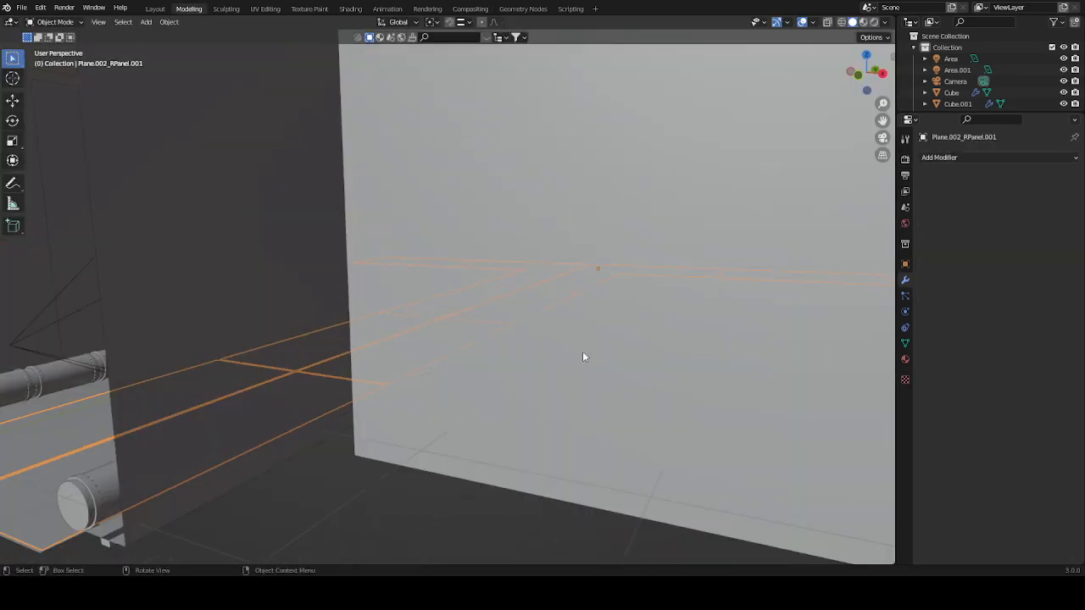
middle_click_drag(583, 352, 510, 327, "shift")
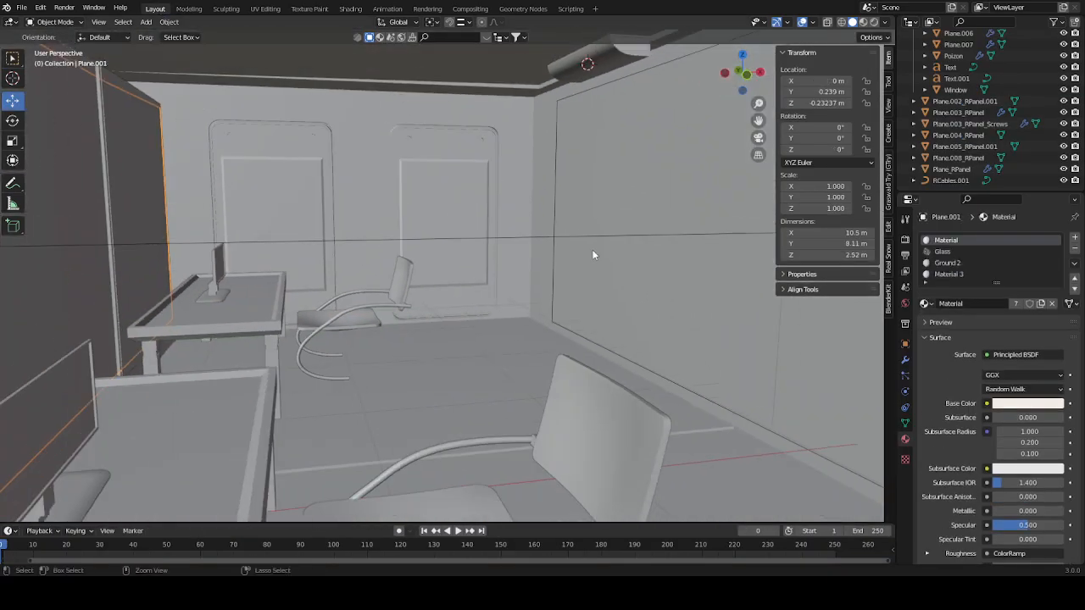
Select the area light in the side room, isolate it in local view and return to the full scene.
left_click(596, 240)
key("KP_Divide")
key("KP_Divide")
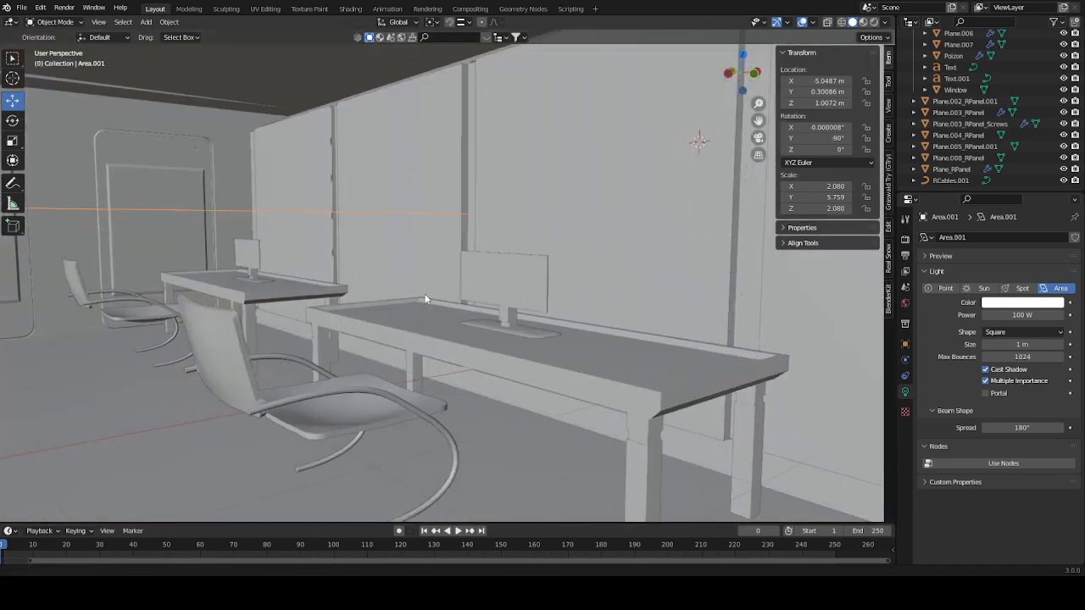
Preview the corridor and its side rooms through the camera in Rendered shading.
mouse_move(425, 299)
middle_mouse_down()
mouse_move(512, 315)
mouse_move(465, 318)
mouse_move(524, 310)
mouse_move(555, 280)
mouse_move(607, 278)
middle_mouse_up()
key("z")
left_click(438, 432)
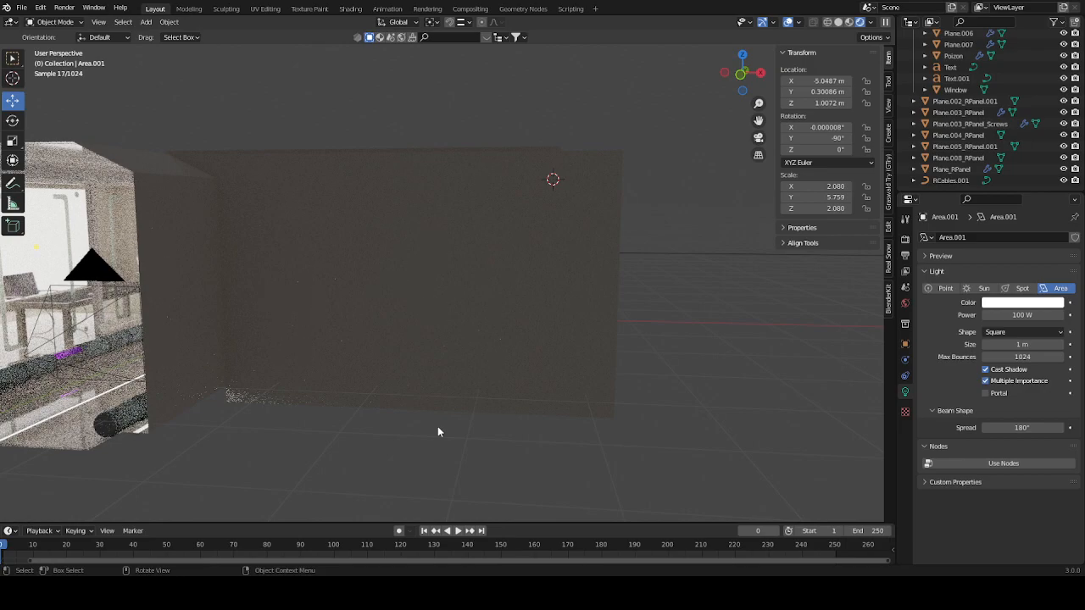
key("KP_0")
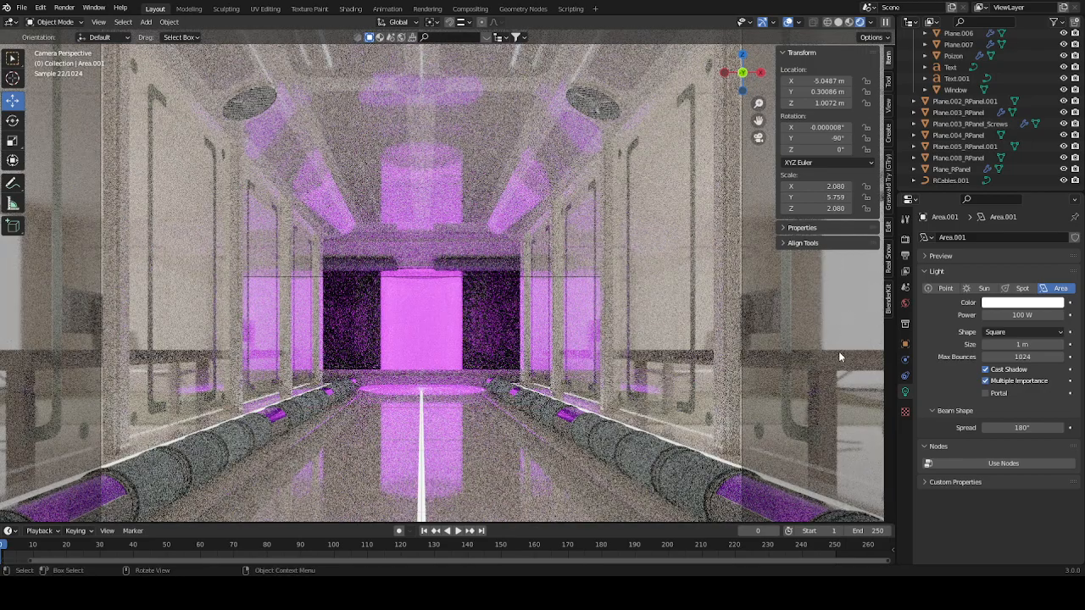
Examine the glowing pink cylinder, hanging cables and corridor floor up close in Rendered shading, and return to the camera view.
middle_click_drag(577, 267, 484, 311)
middle_click_drag(500, 299, 434, 317)
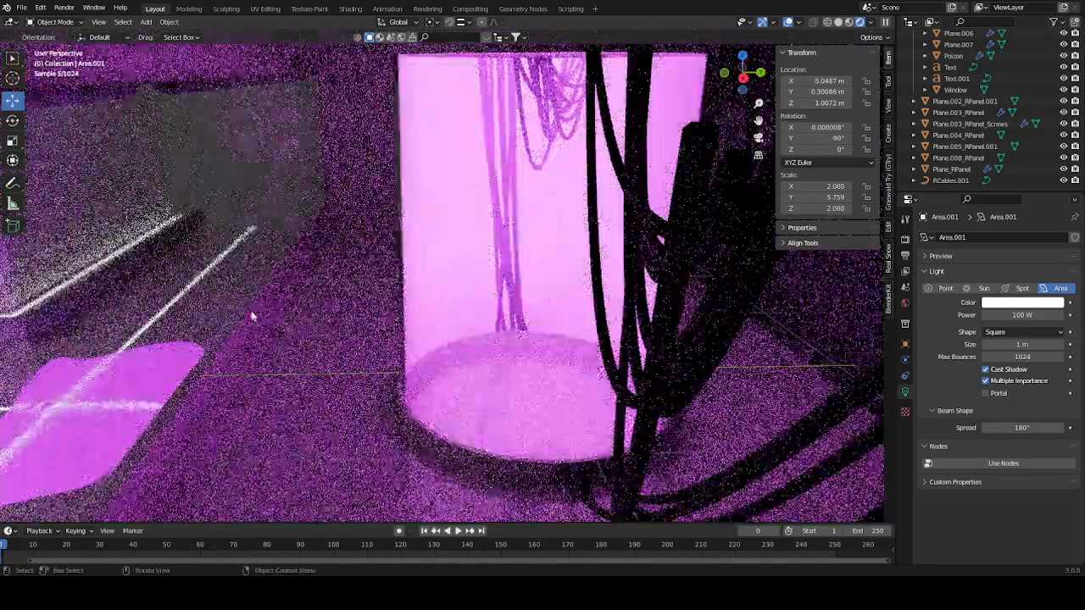
scroll(168, 342, "down", 1)
middle_click_drag(168, 342, 451, 302)
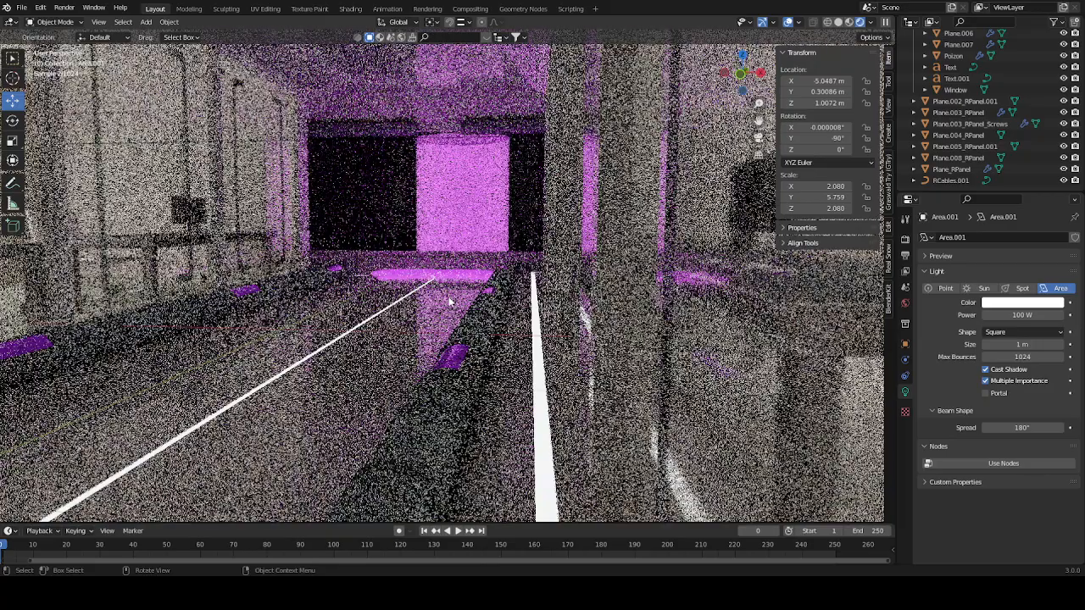
key("KP_0")
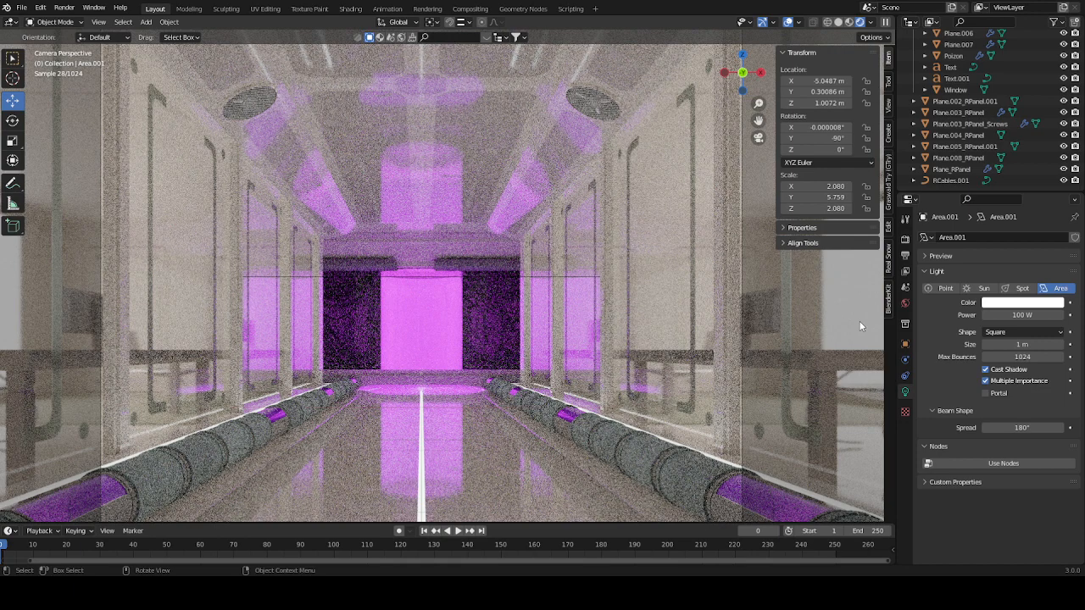
Inspect the Glass material on the corridor's end window and the Glass 2 material on the side wall panes by selecting each object.
left_click(434, 321)
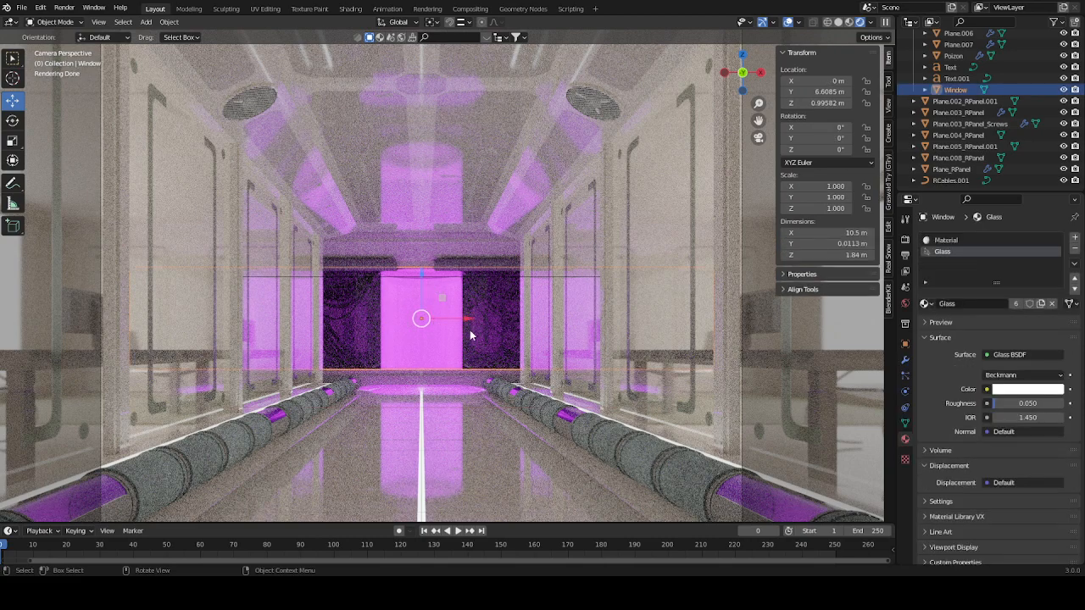
scroll(470, 335, "down", 5)
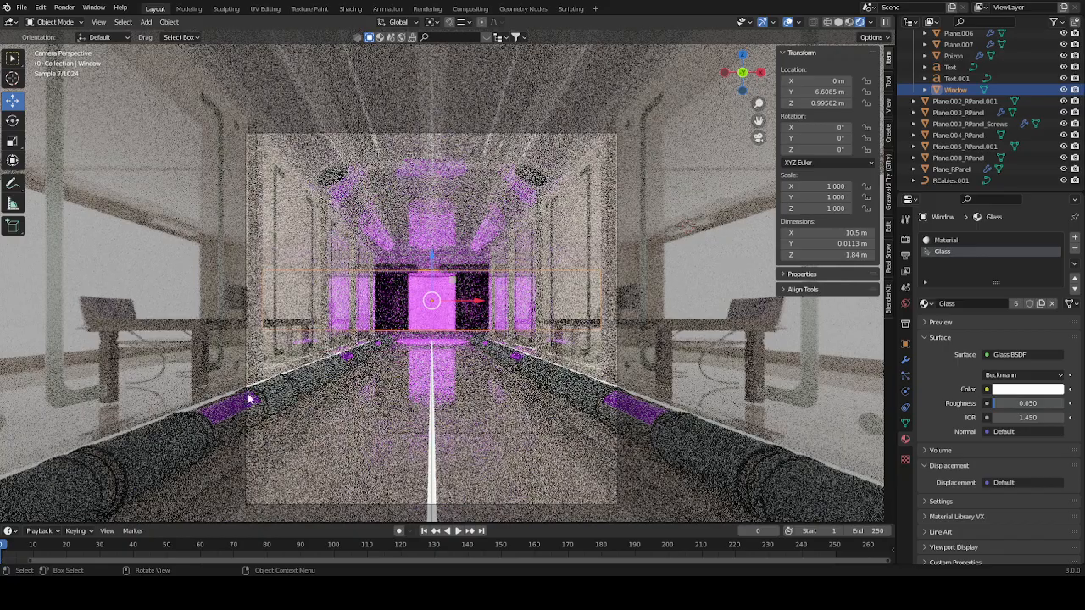
scroll(405, 422, "up", 3)
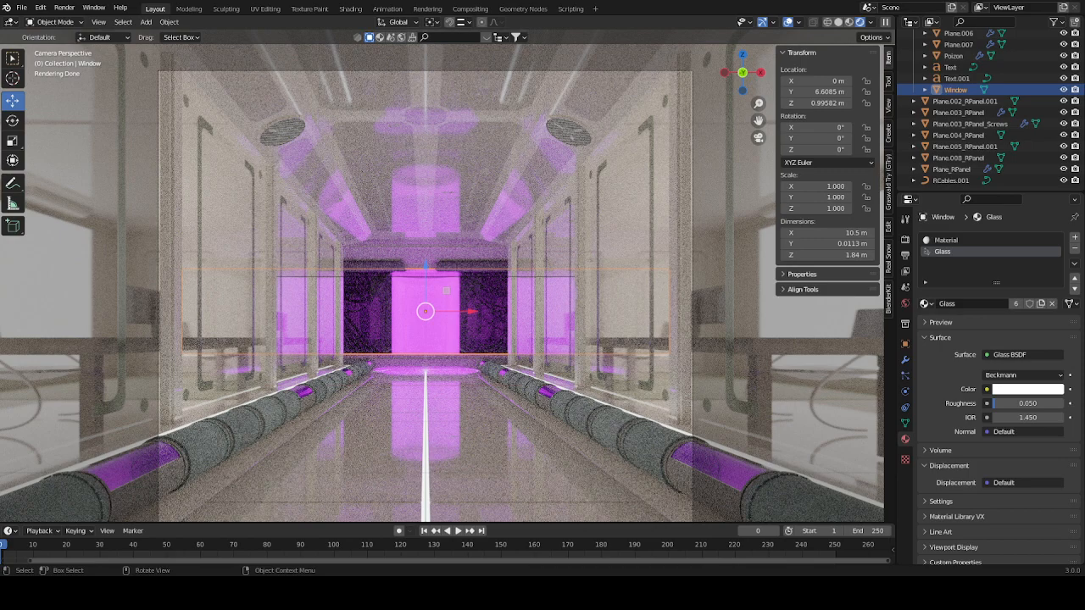
scroll(460, 211, "down", 2)
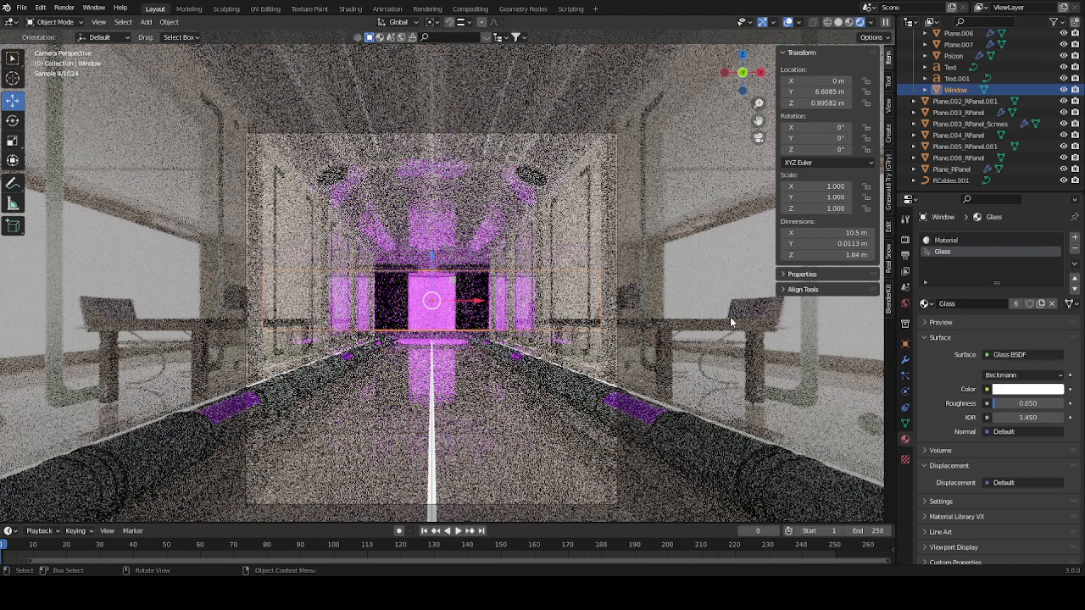
left_click(701, 292)
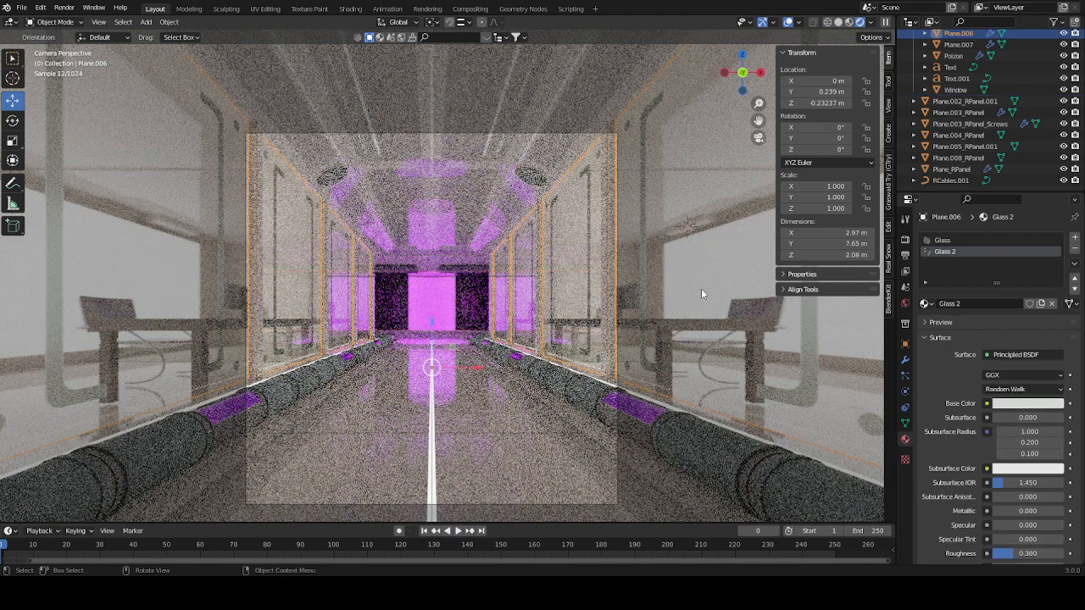